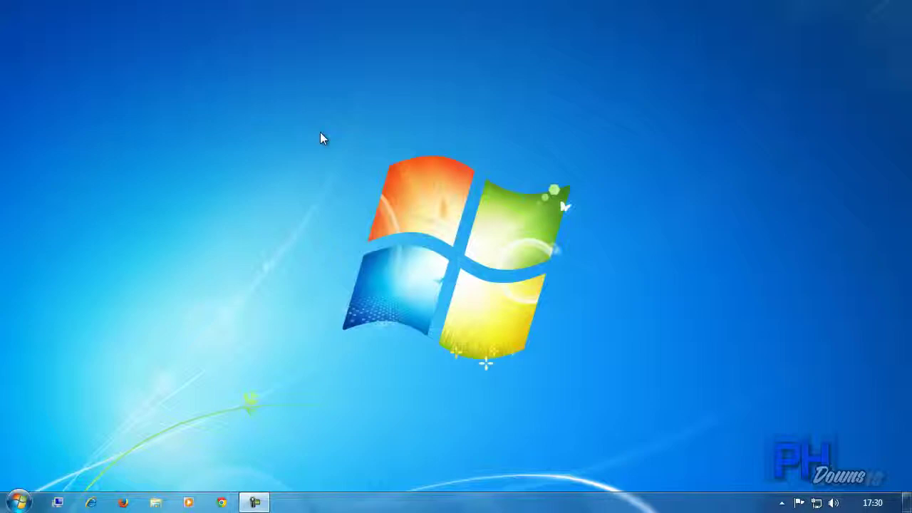
Find and launch regedit from the system search, and restore its maximized window to a smaller size on the desktop
click(18, 501)
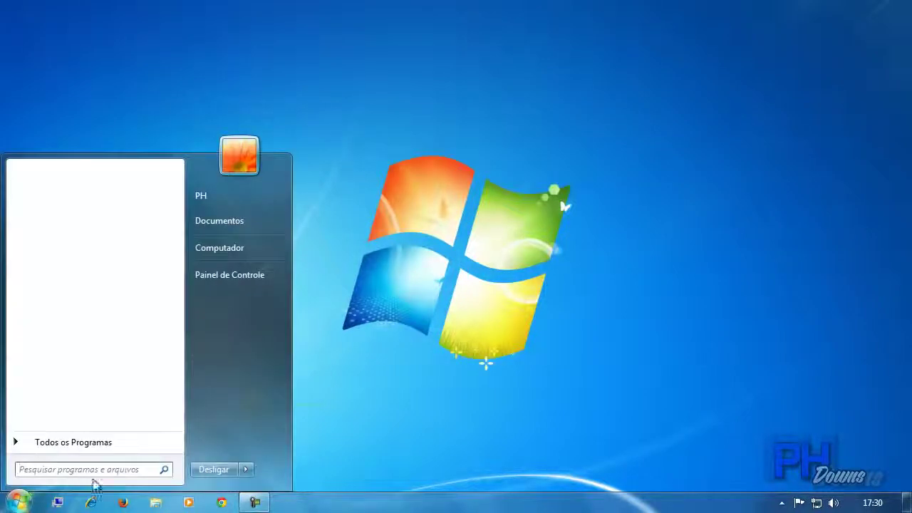
text(F)
text(reg)
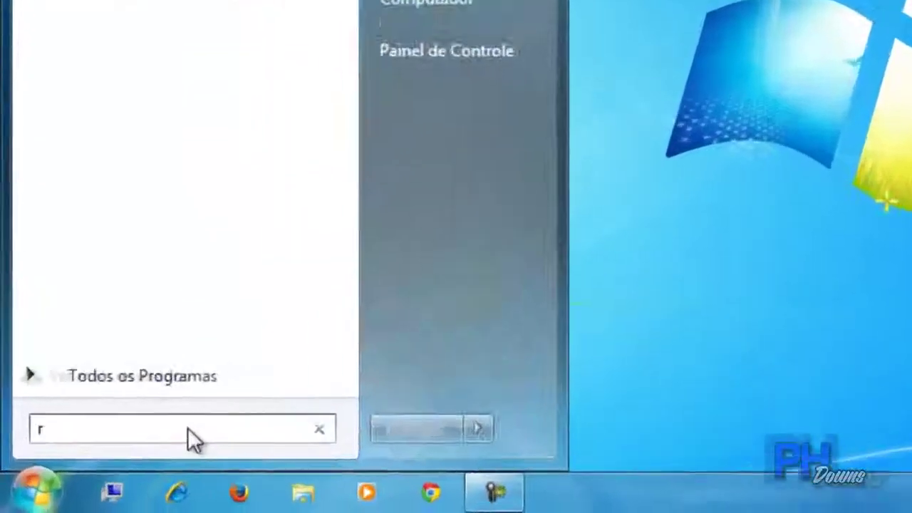
text(edi)
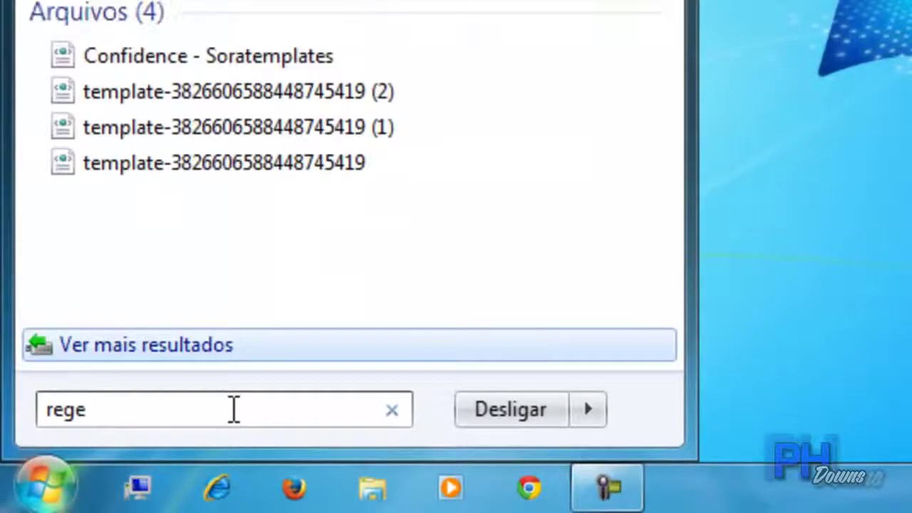
text(t)
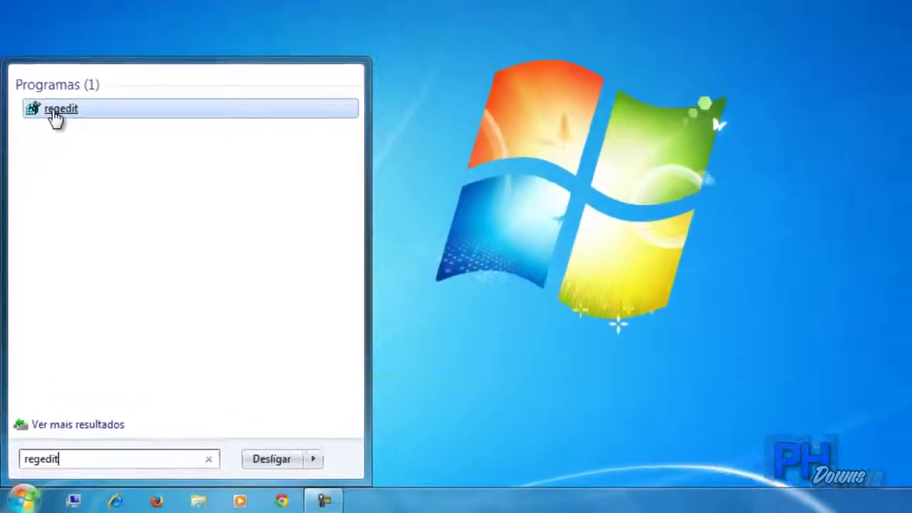
click(58, 45)
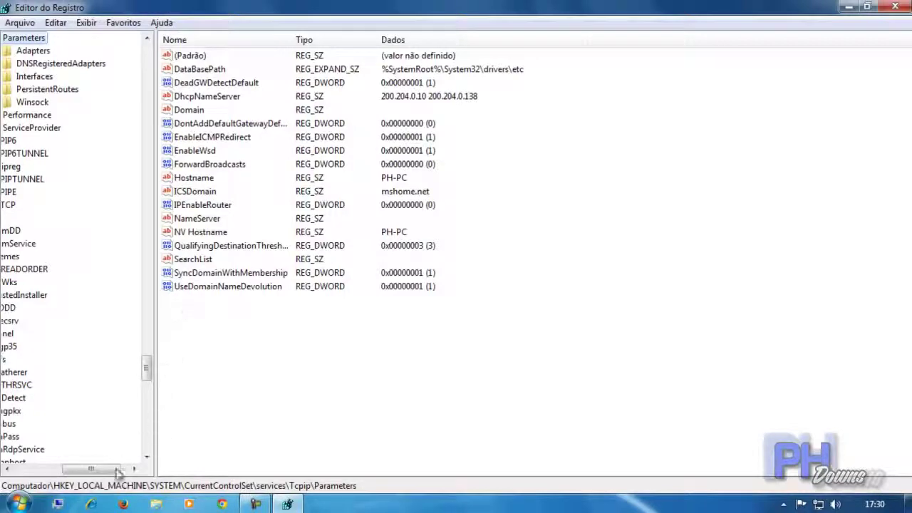
double_click(355, 13)
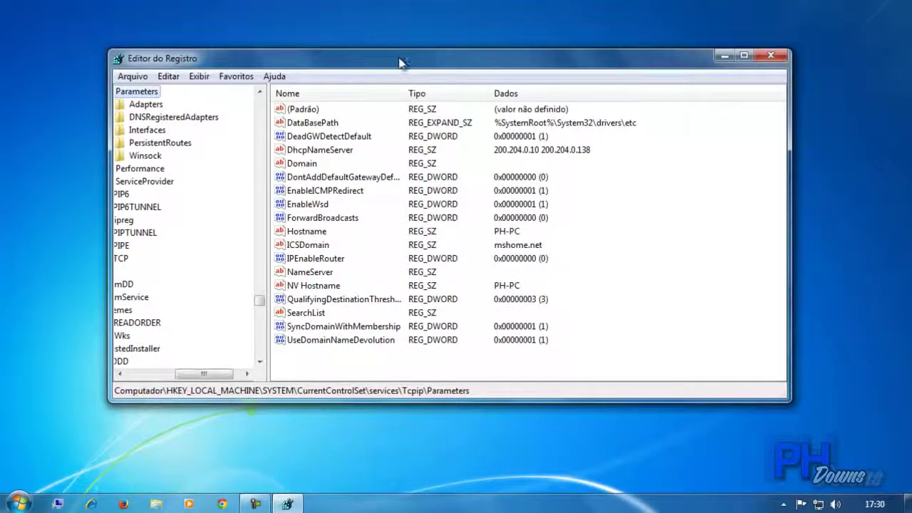
drag(404, 60, 424, 61)
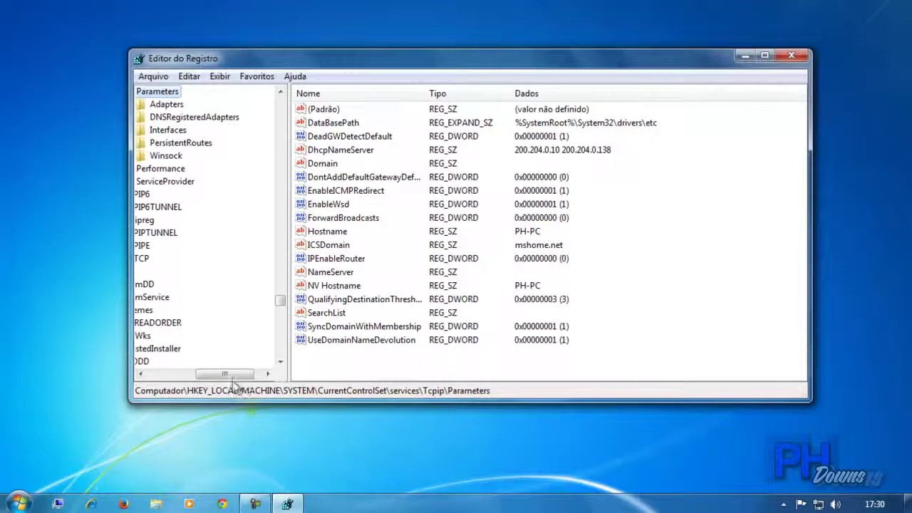
Return to the top of the registry tree and collapse the HKEY_LOCAL_MACHINE branch
drag(242, 376, 180, 383)
drag(282, 303, 299, 106)
click(157, 130)
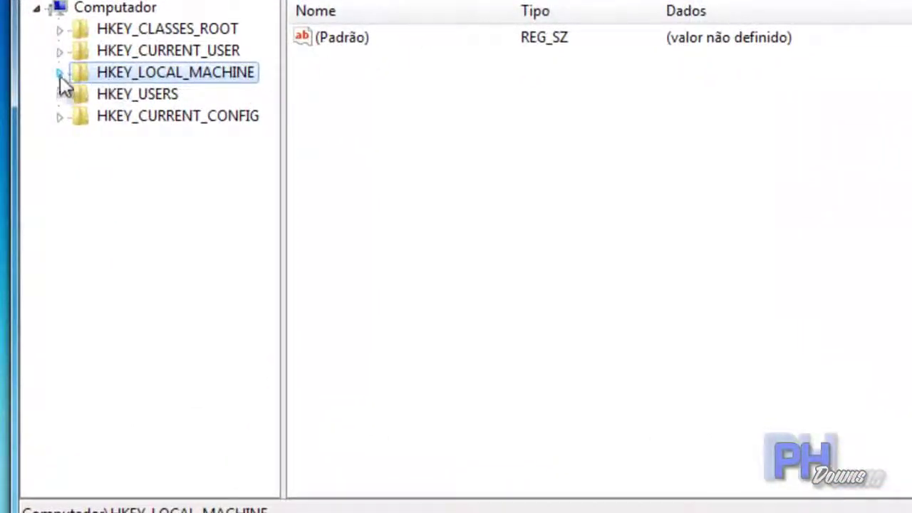
Expand the registry path HKEY_LOCAL_MACHINE\SYSTEM\CurrentControlSet\services, collapsing the nested branches along the way
click(60, 74)
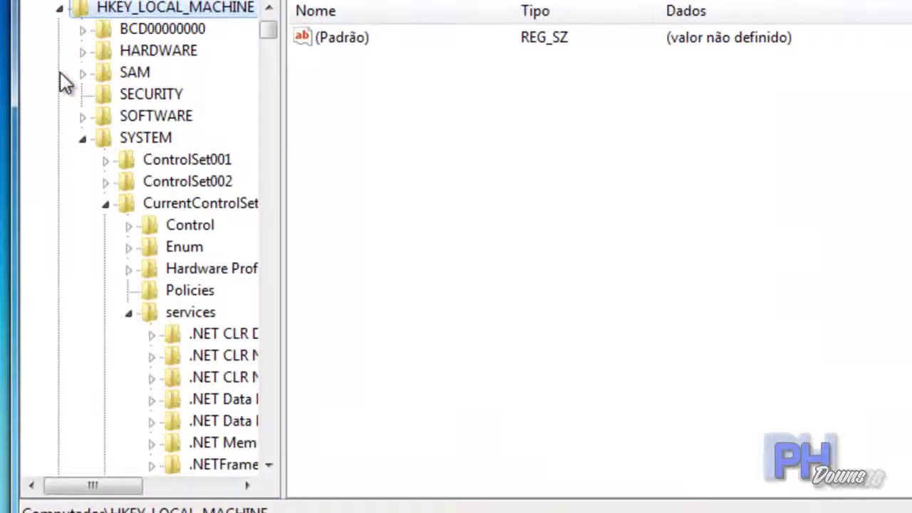
click(82, 138)
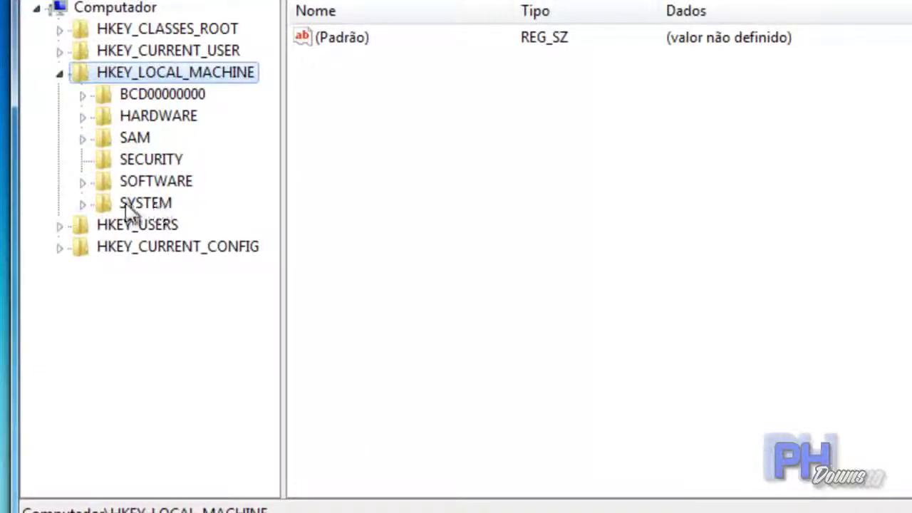
click(82, 205)
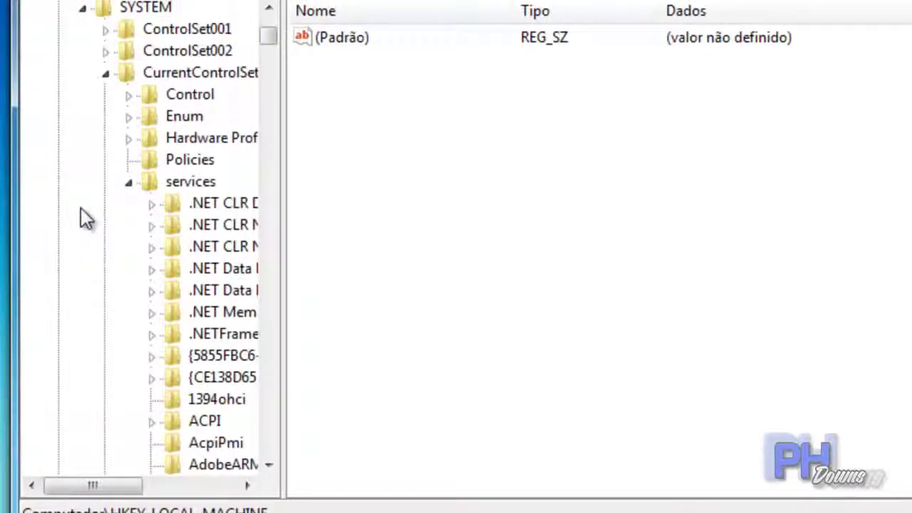
click(104, 72)
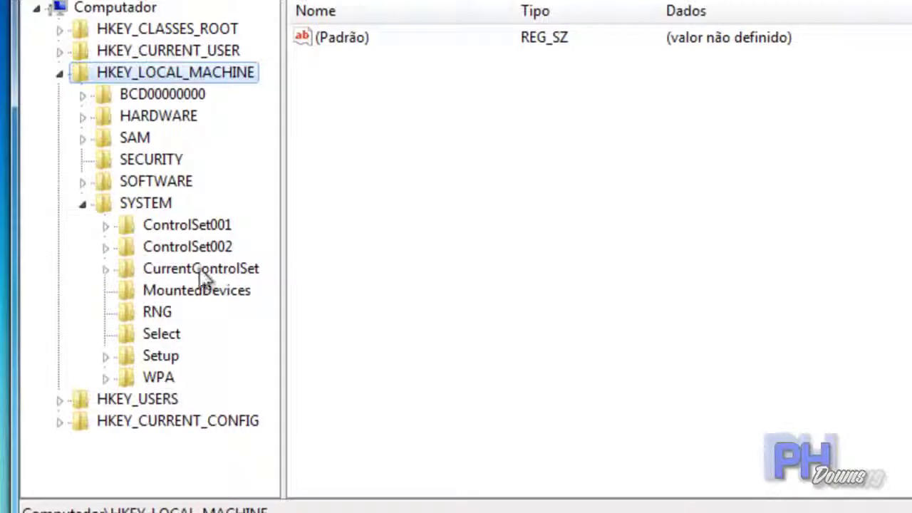
click(105, 269)
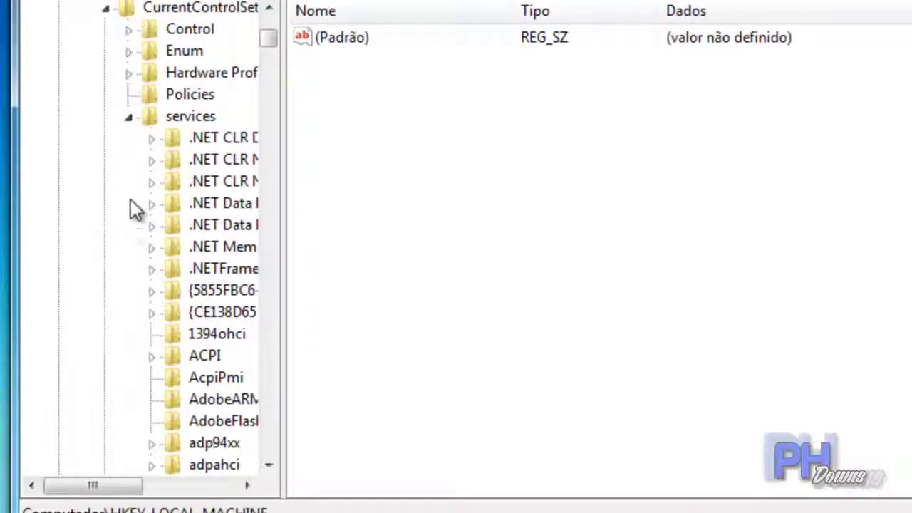
click(130, 119)
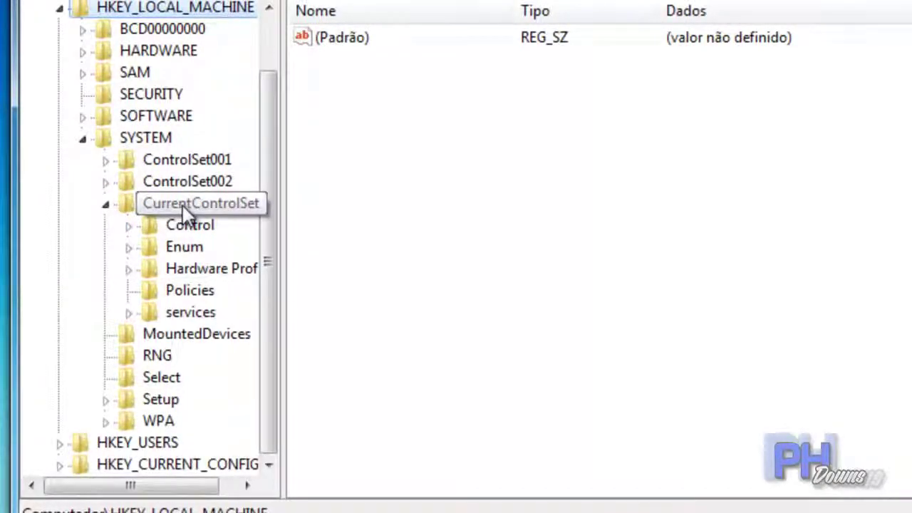
click(129, 315)
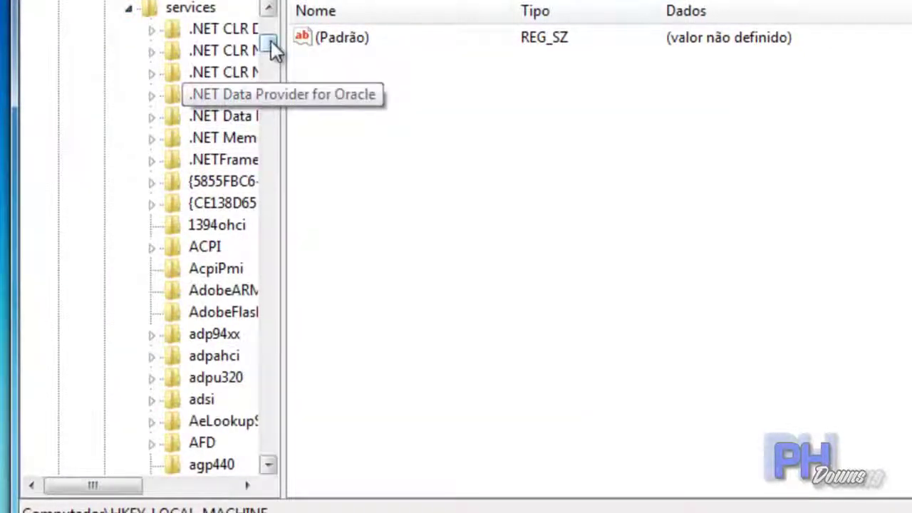
Find Tcpip under services and open its Parameters key to show the values it contains
drag(271, 41, 276, 357)
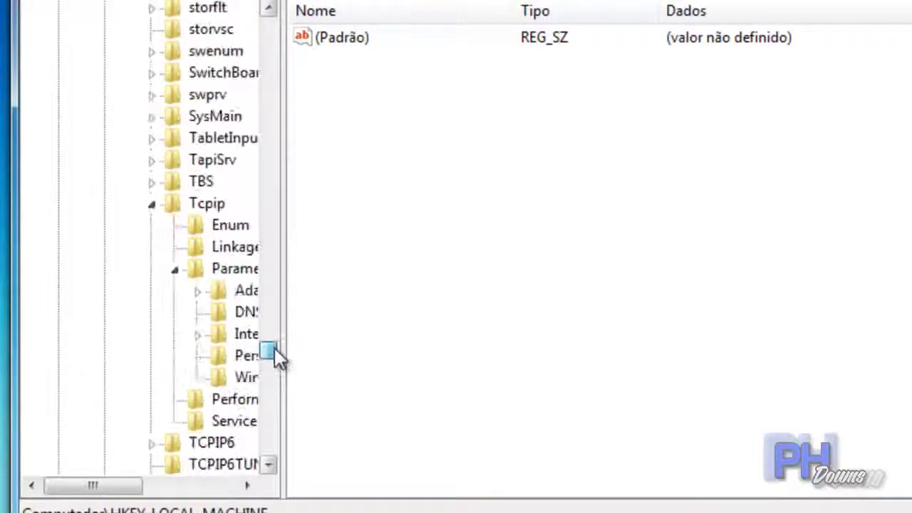
click(152, 205)
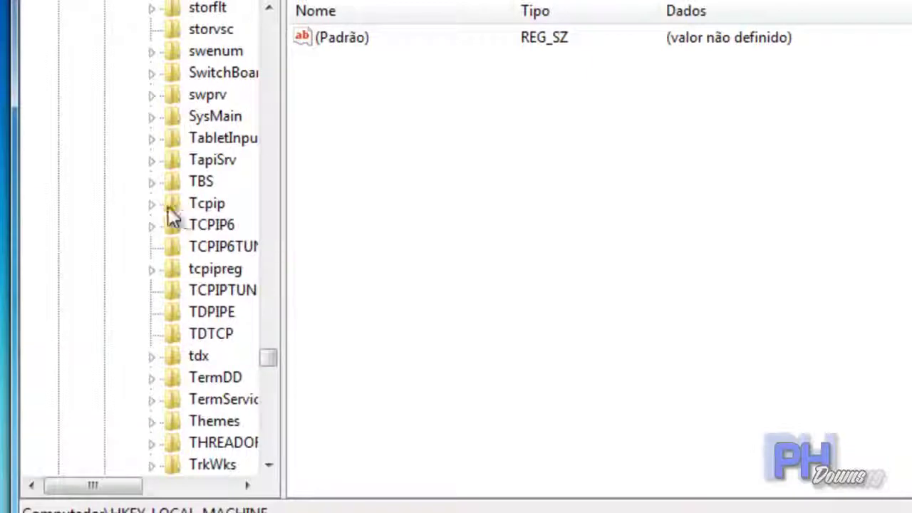
click(152, 205)
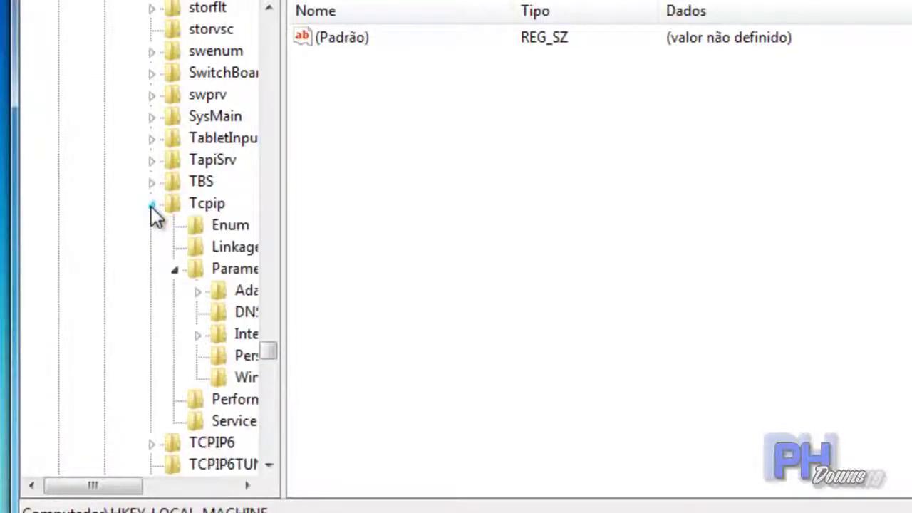
click(175, 271)
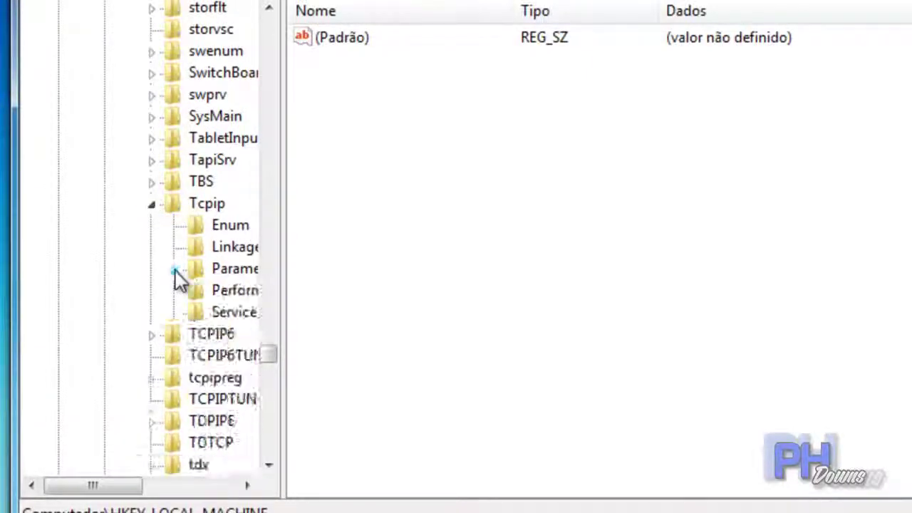
drag(102, 497, 138, 487)
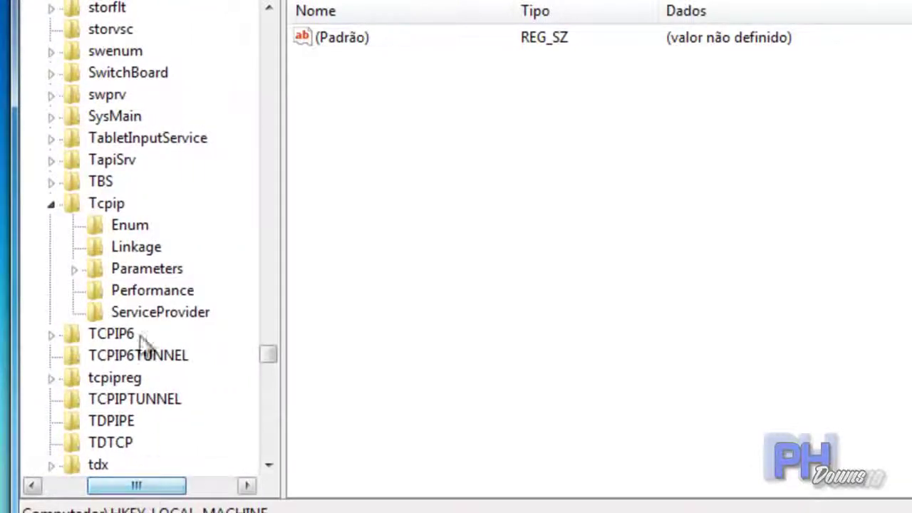
click(74, 271)
click(74, 271)
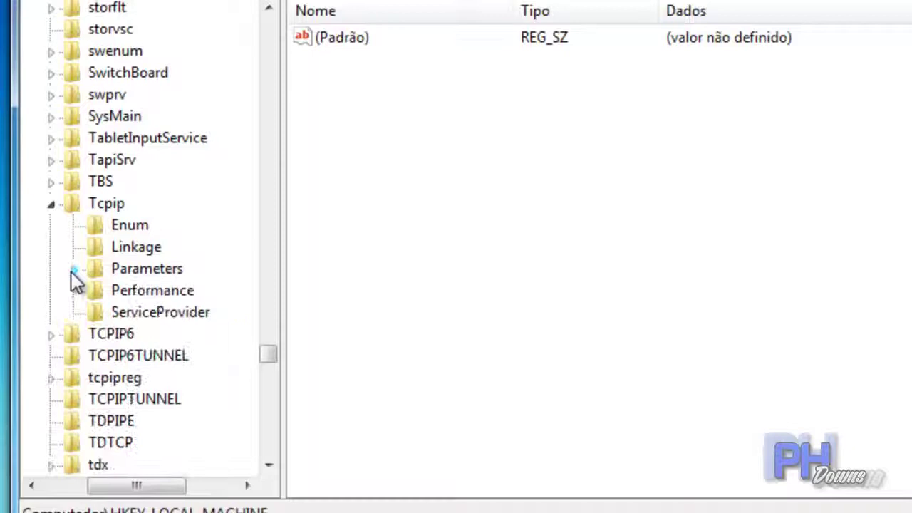
click(131, 271)
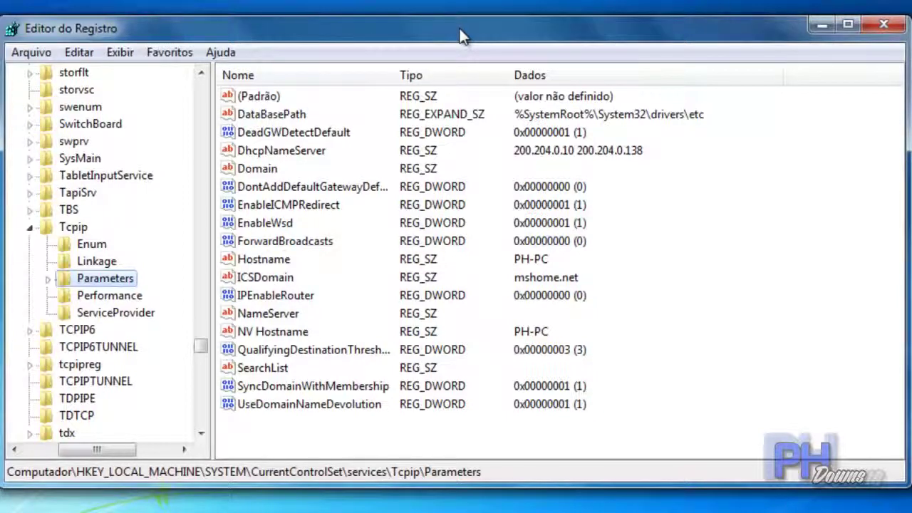
click(683, 209)
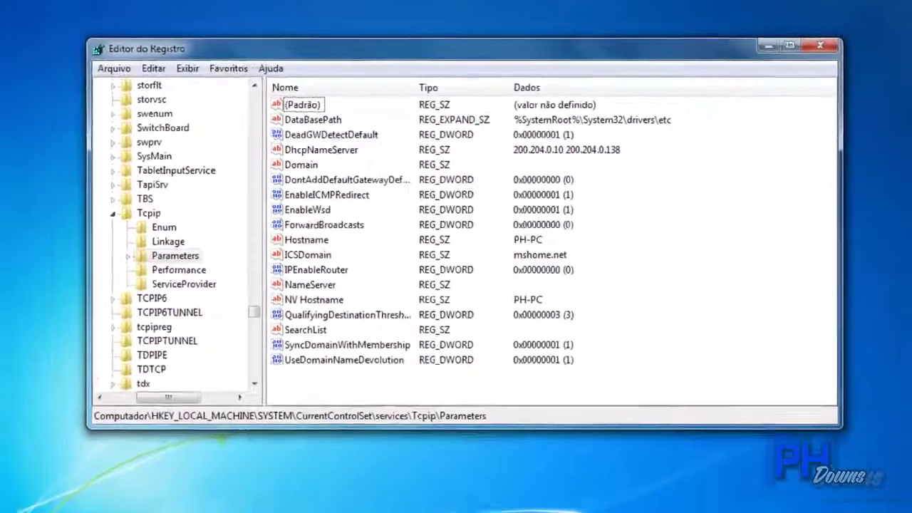
Open the computer's system properties to check the system type
click(3, 501)
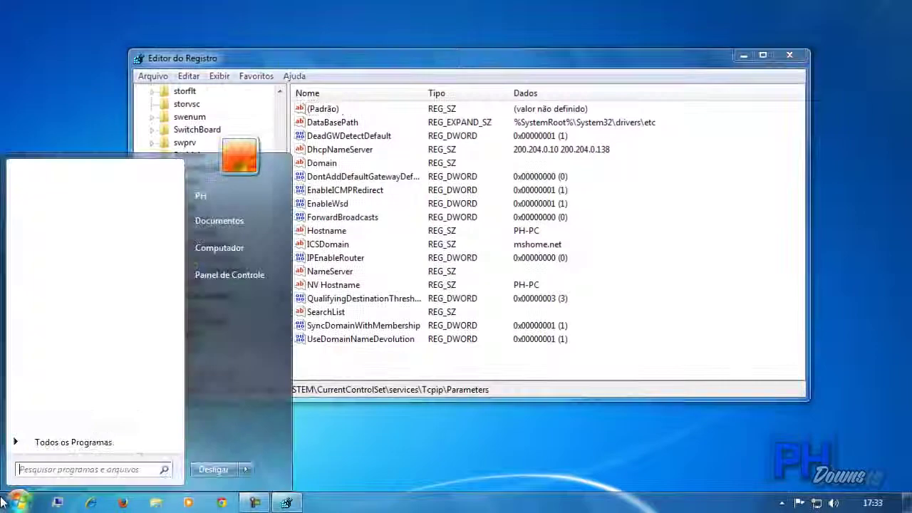
right_click(217, 251)
click(277, 370)
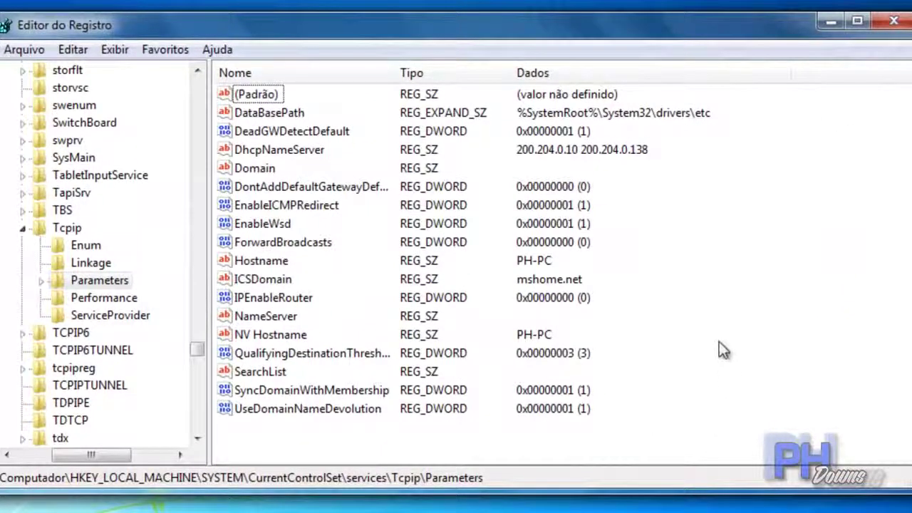
Create a new QWORD (64-bit) value in the Tcpip Parameters key
right_click(719, 347)
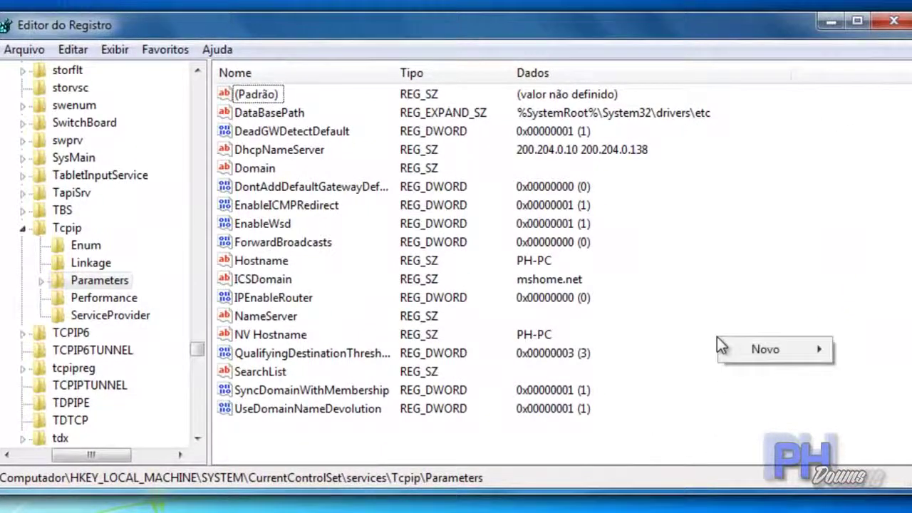
mouse_move(760, 350)
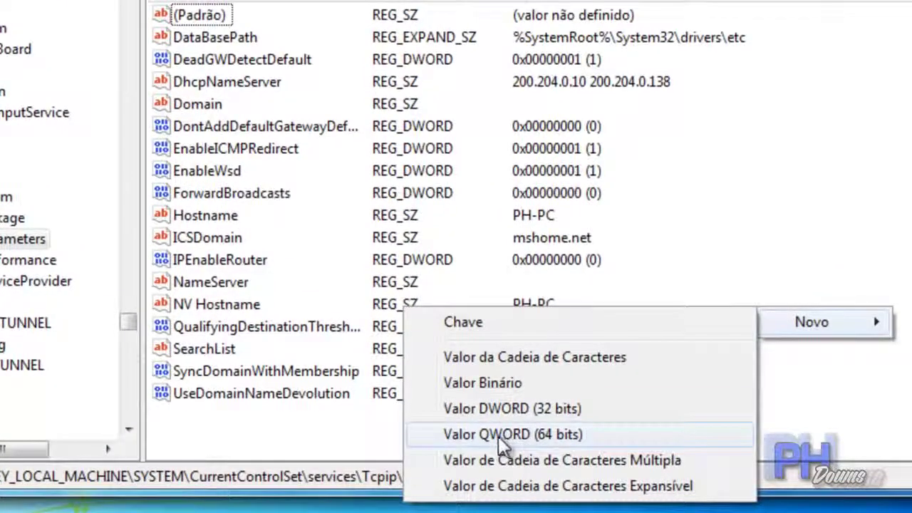
click(499, 435)
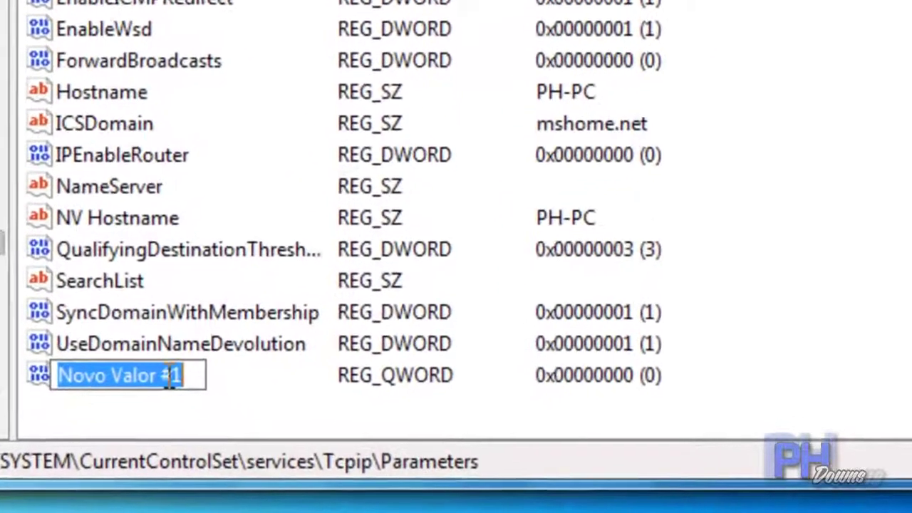
Name the new QWORD value GlobalMaxTcpWindowSize
text(Glob)
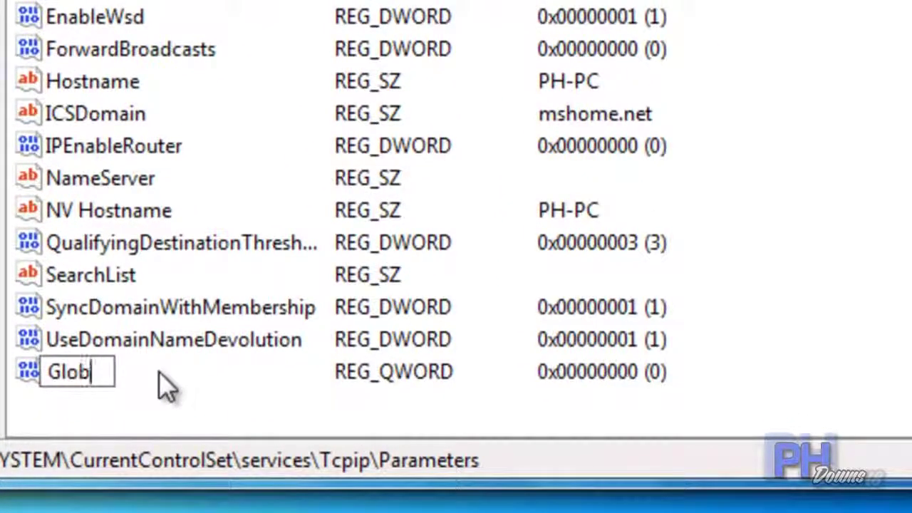
text(alMax)
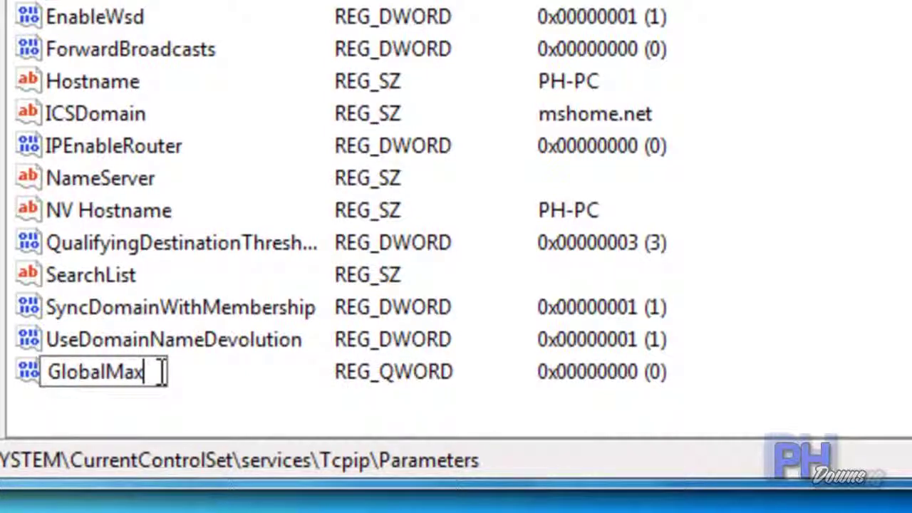
text(T)
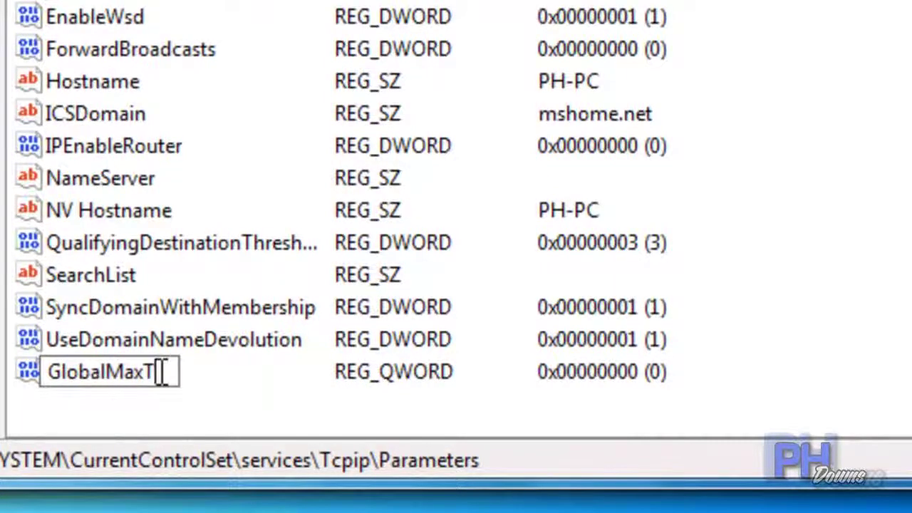
text(cpWindows)
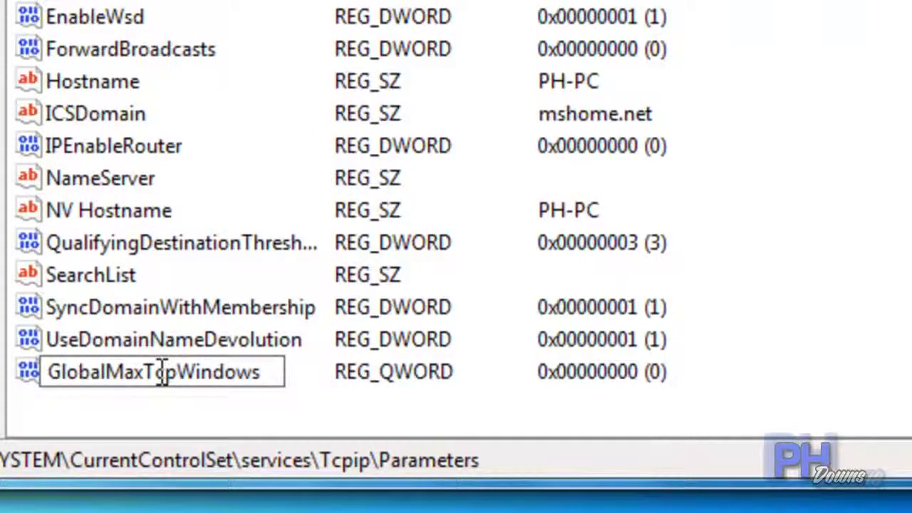
key(BackSpace)
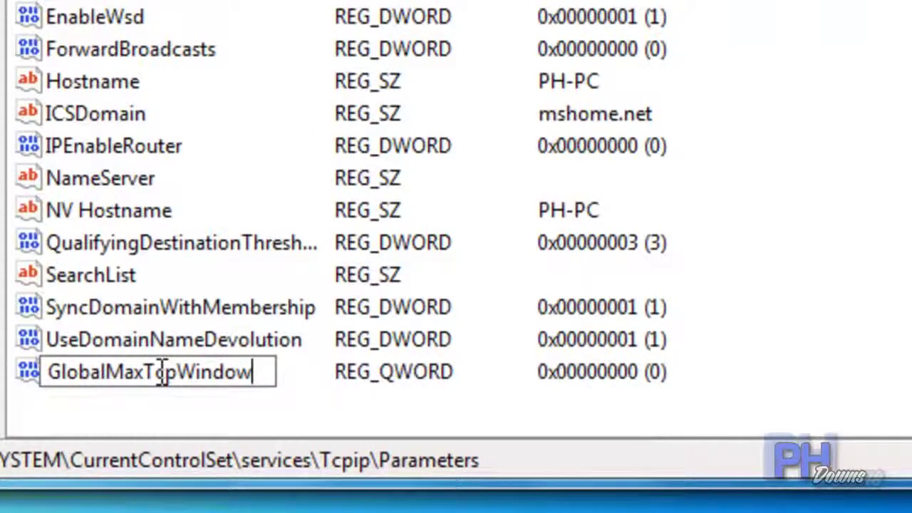
text(Soiz)
key(BackSpace)
key(BackSpace)
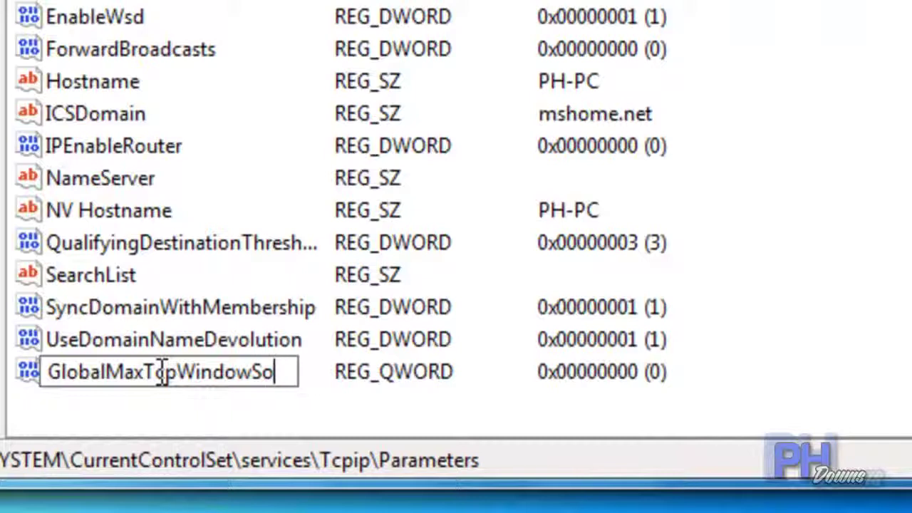
key(BackSpace)
text(ize)
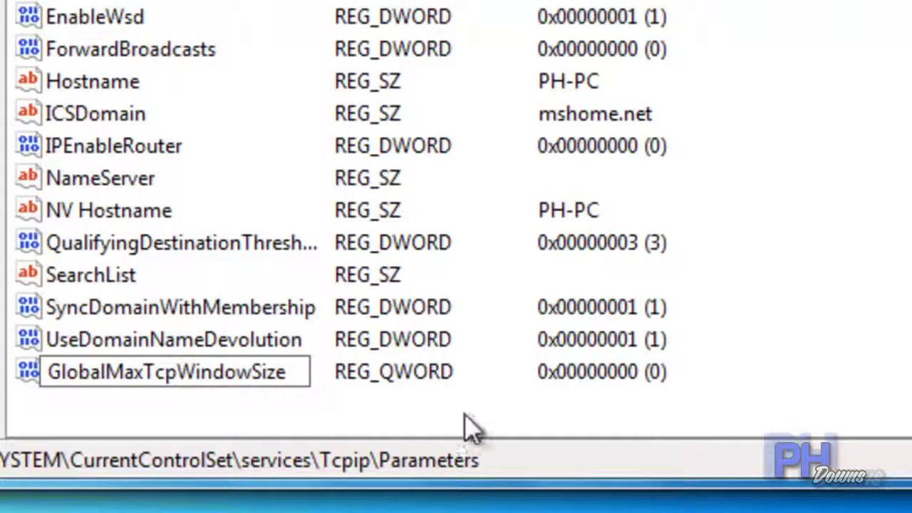
Commit the name GlobalMaxTcpWindowSize for the new QWORD value and maximize the registry editor window
key(Return)
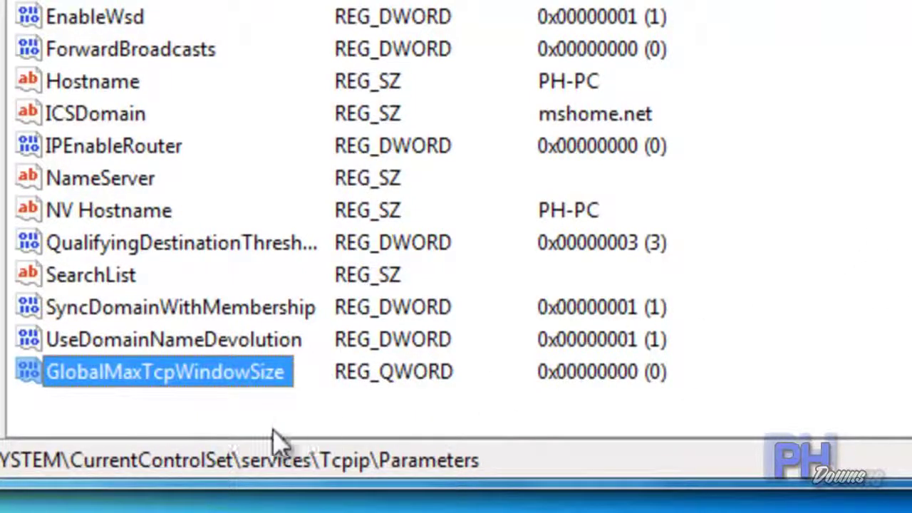
click(316, 418)
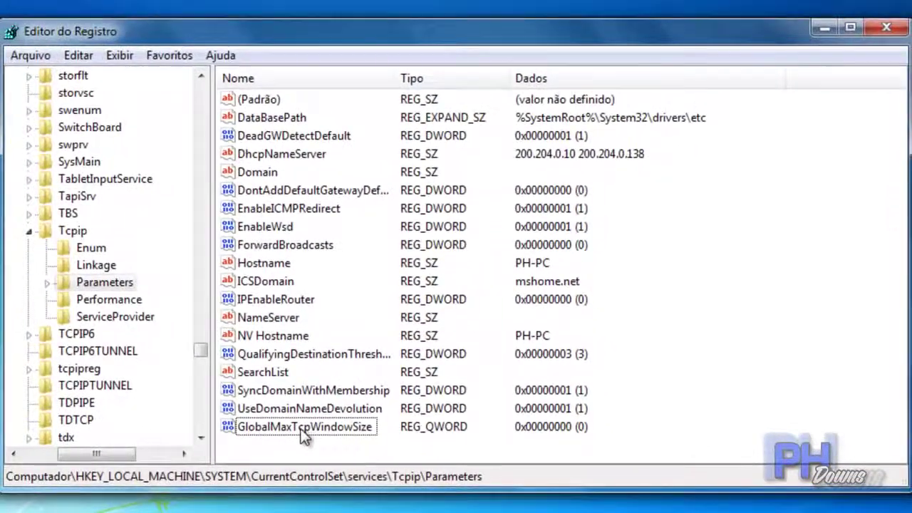
click(289, 428)
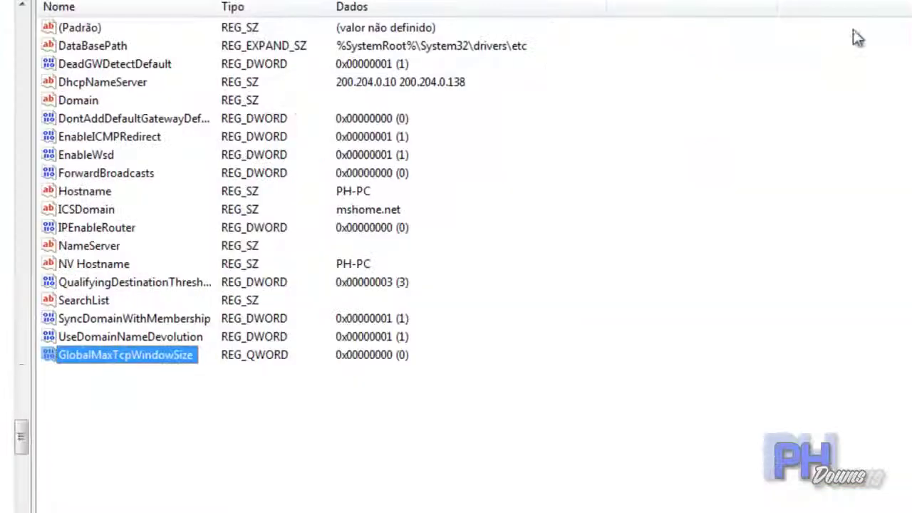
click(850, 27)
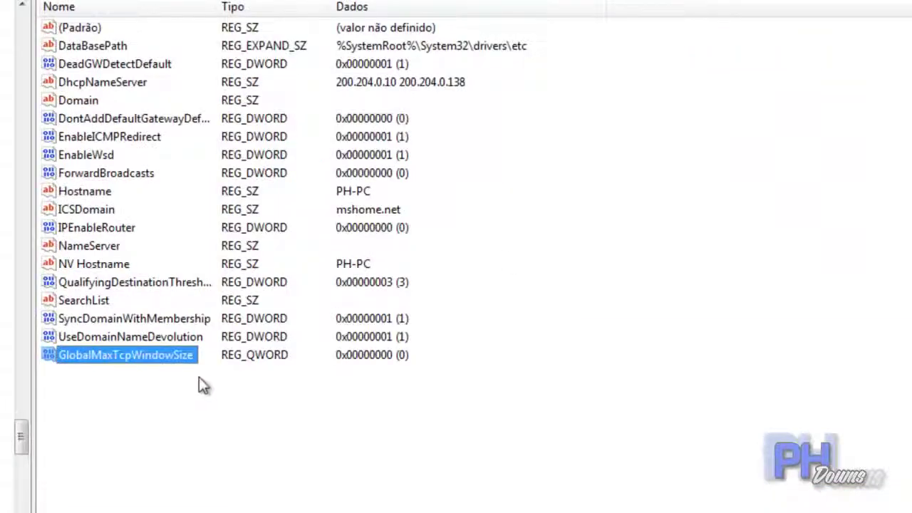
Set the value data of GlobalMaxTcpWindowSize to 7fff with the hexadecimal base and accept the edit
double_click(141, 358)
drag(51, 57, 503, 182)
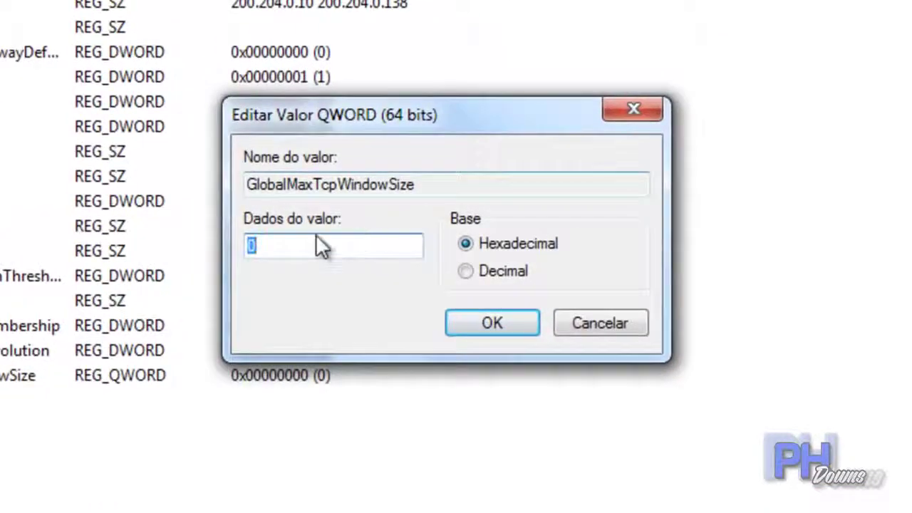
click(306, 244)
drag(287, 249, 238, 253)
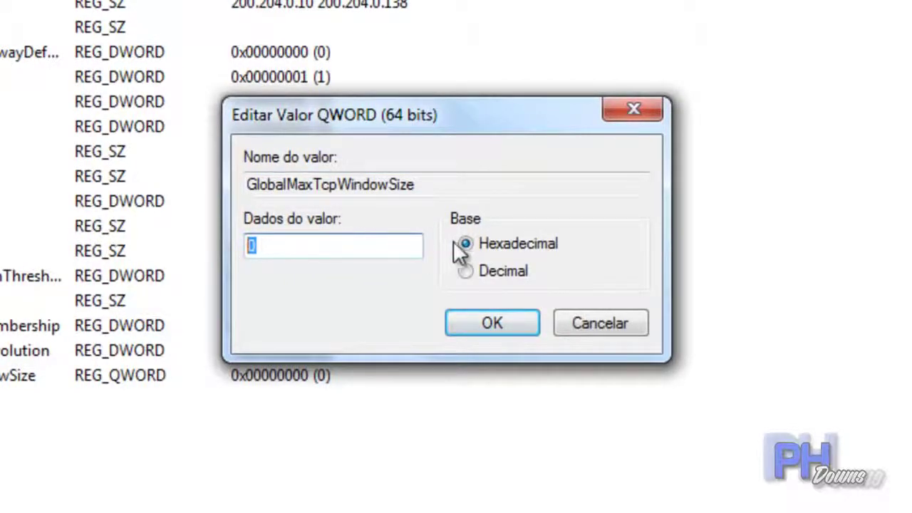
click(406, 247)
double_click(361, 247)
text(7fff)
click(490, 328)
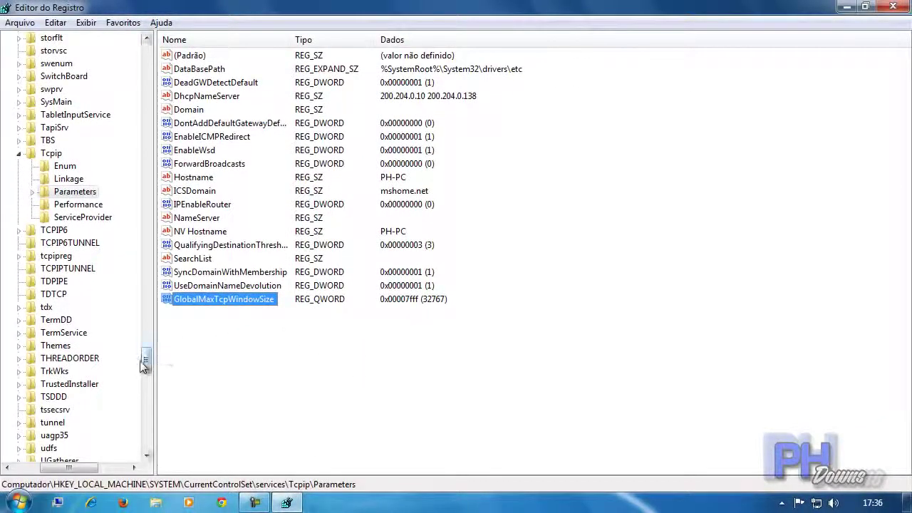
Close the registry editor to return to the desktop
drag(147, 360, 164, 246)
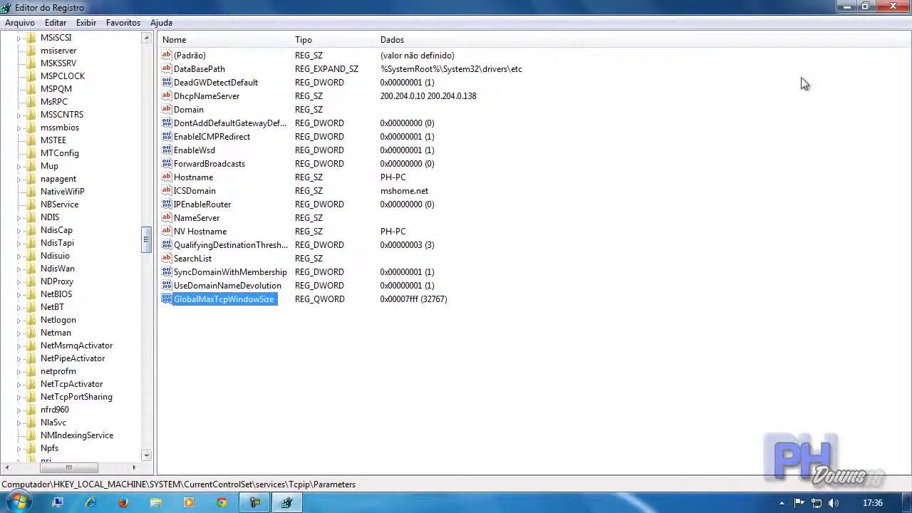
click(893, 7)
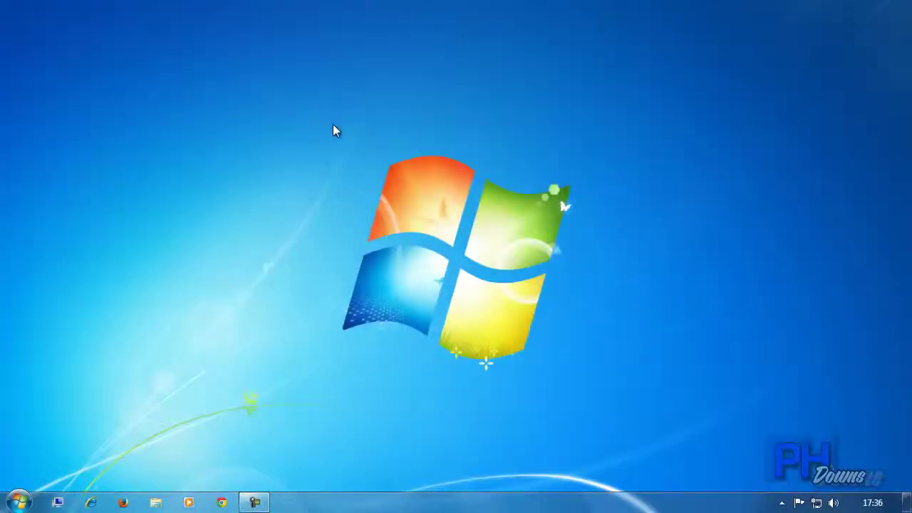